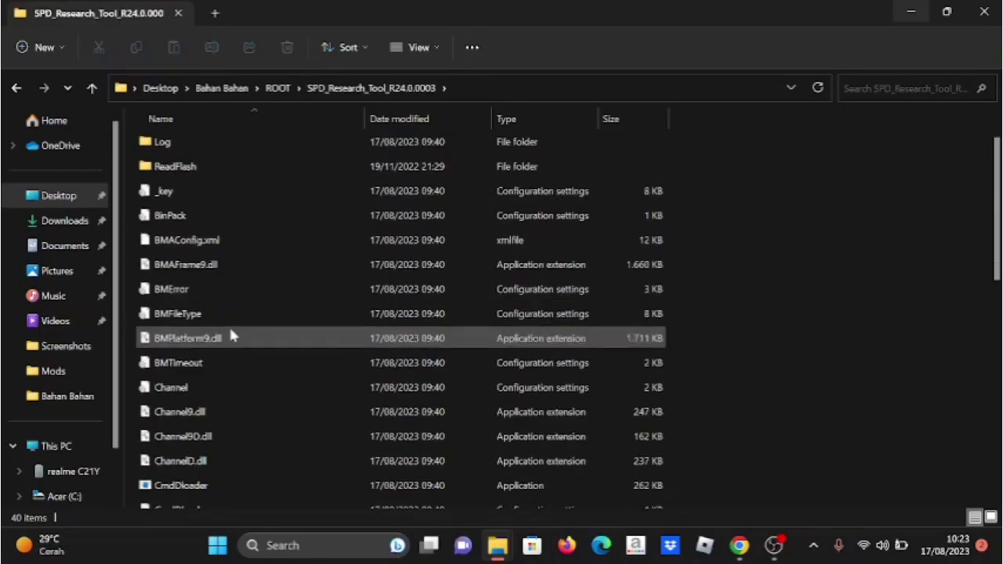
scroll(228, 332, "down", 5)
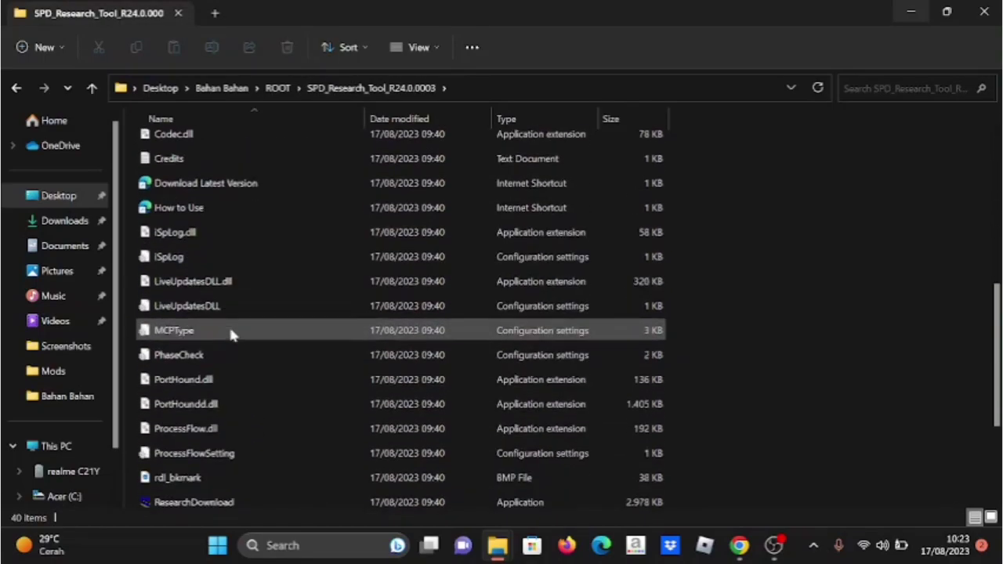
double_click(224, 500)
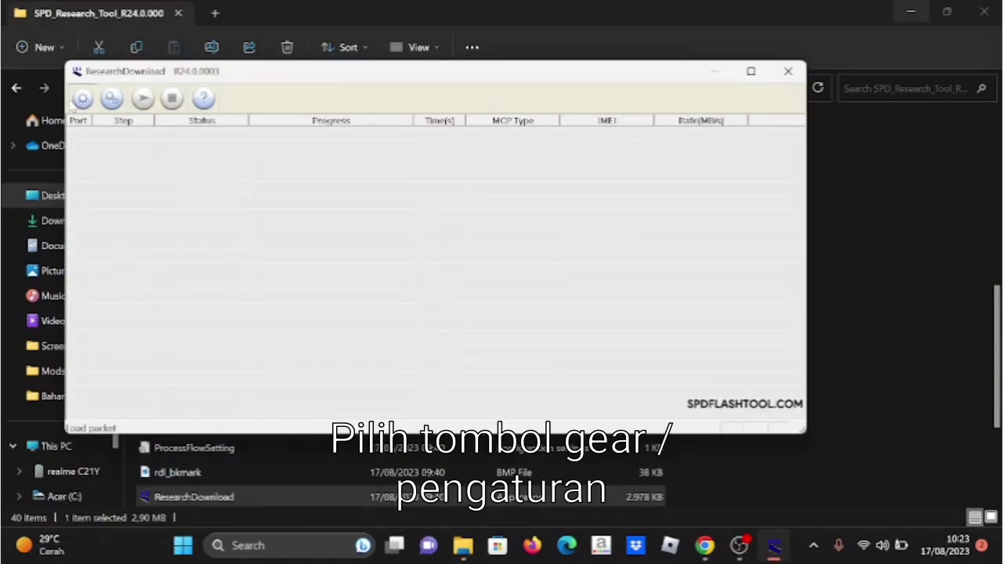
left_click(81, 98)
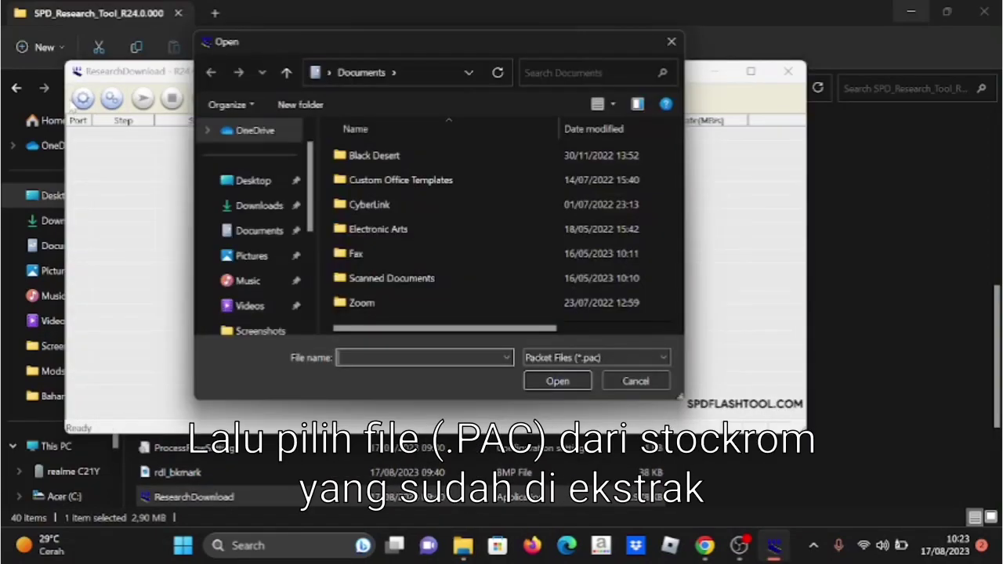
left_click(251, 193)
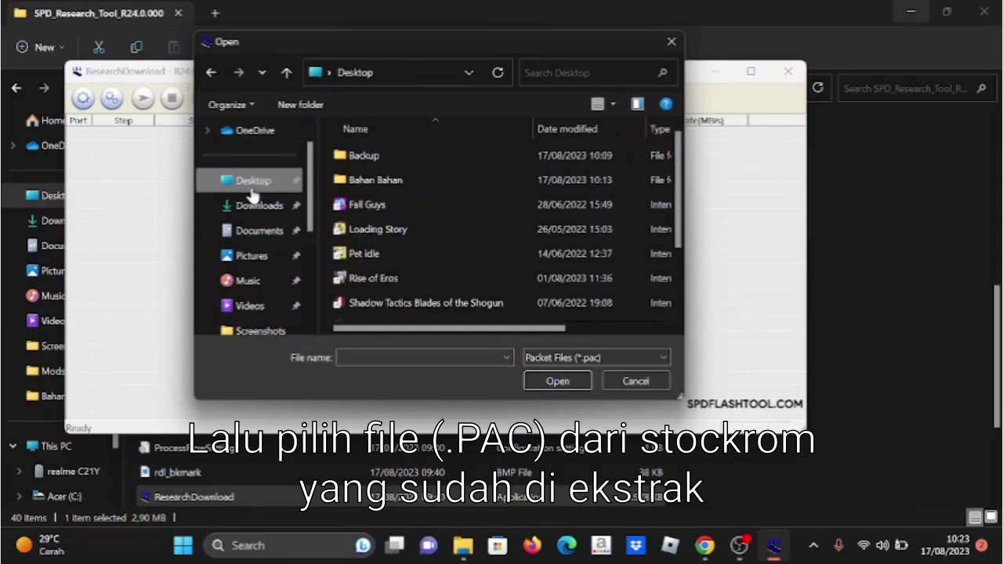
double_click(380, 180)
double_click(411, 179)
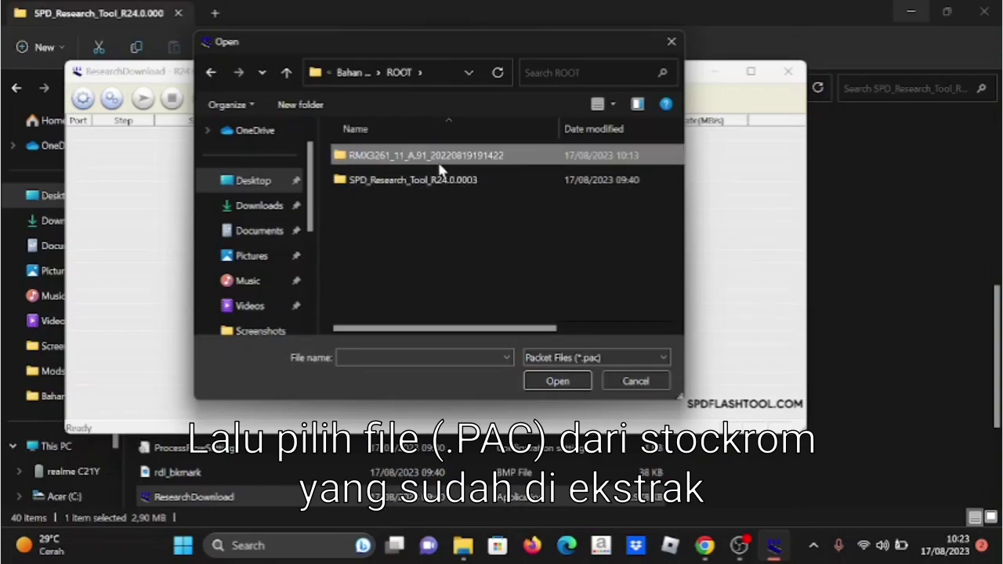
double_click(437, 157)
double_click(437, 157)
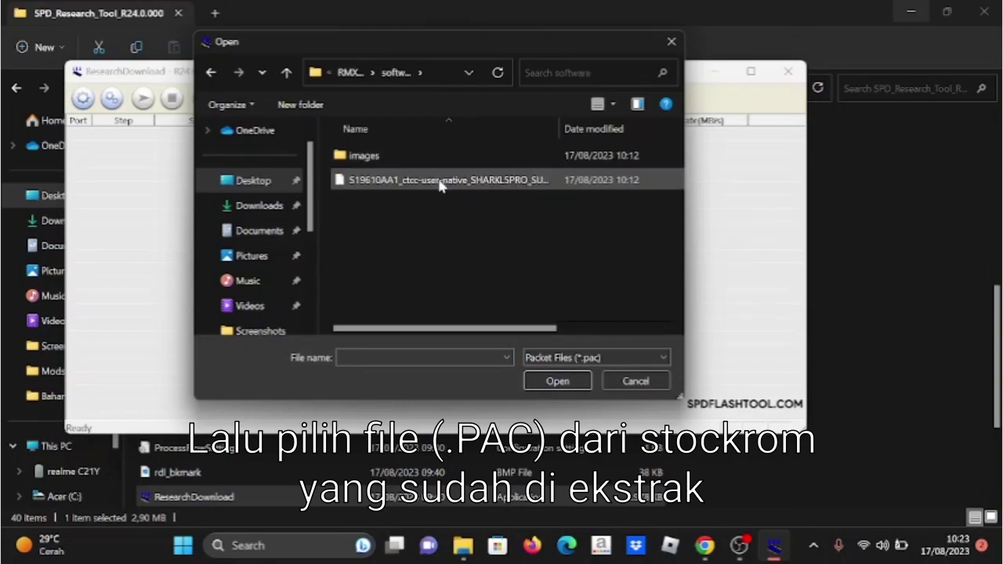
left_click(441, 182)
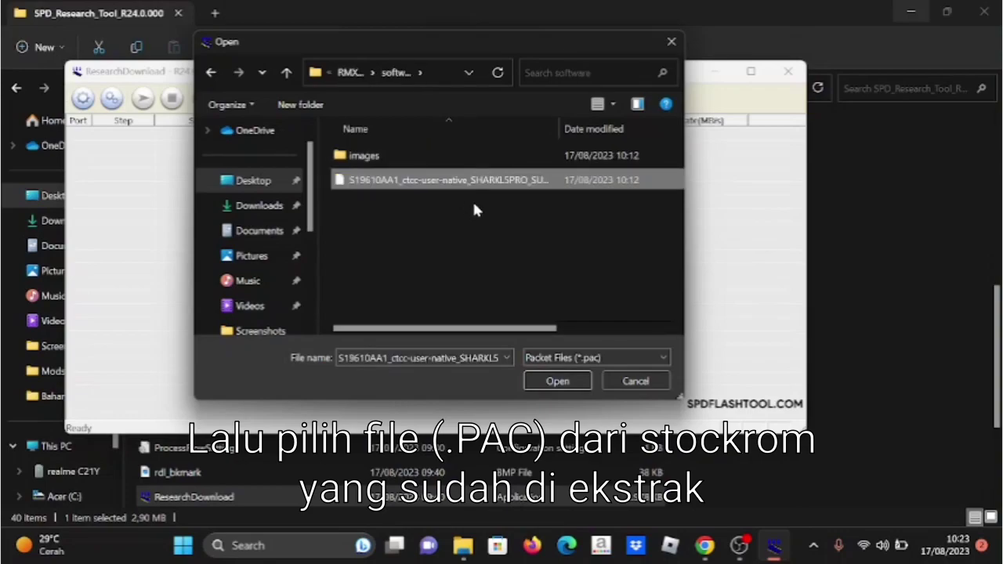
left_click(557, 380)
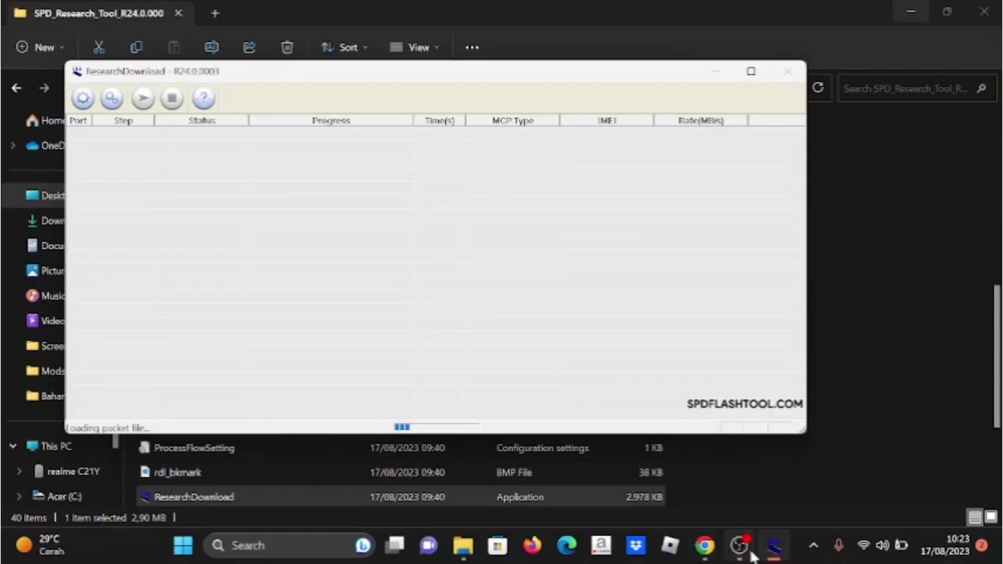
mouse_move(744, 529)
left_click(737, 497)
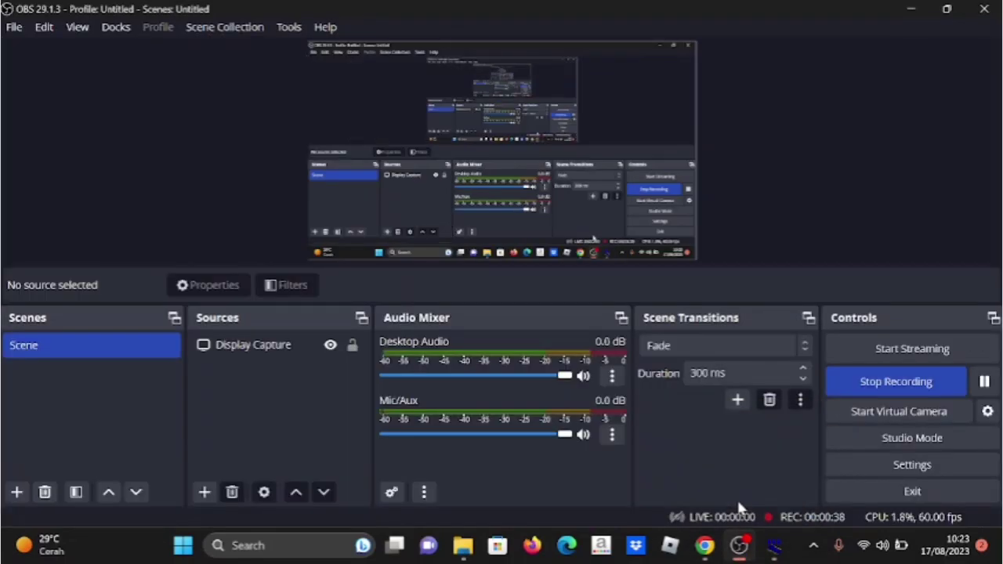
left_click(739, 546)
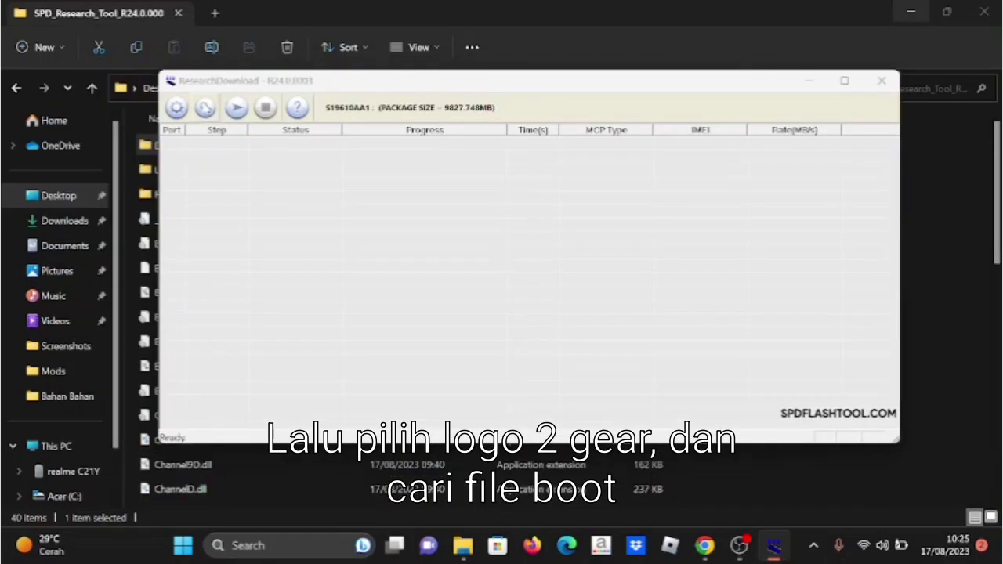
Step: Replace the BOOT entry's file in the download settings with kernel magisk delta.img from the ROOT folder and apply the settings
left_click(205, 107)
scroll(338, 171, "down", 5)
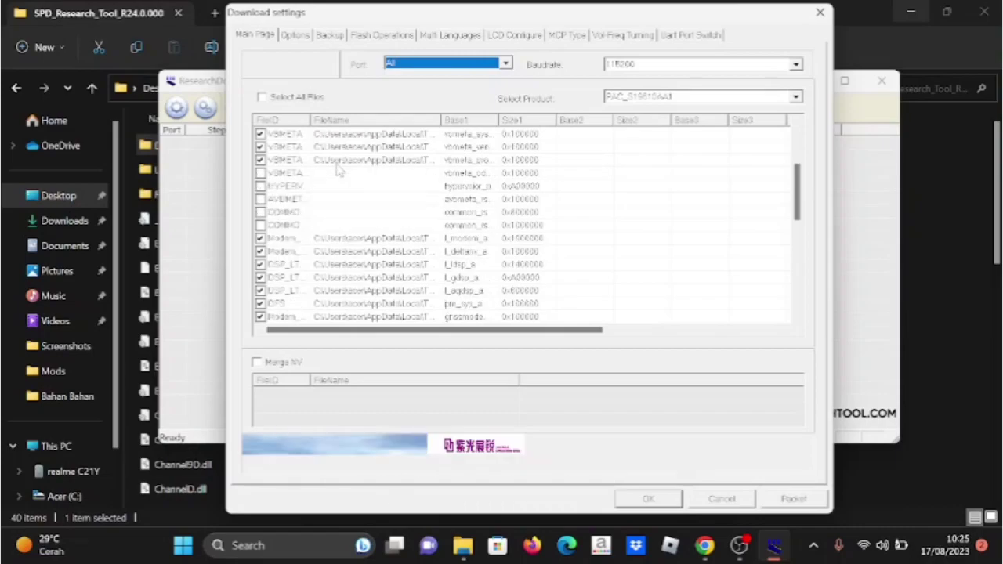
scroll(338, 171, "up", 3)
scroll(339, 171, "down", 8)
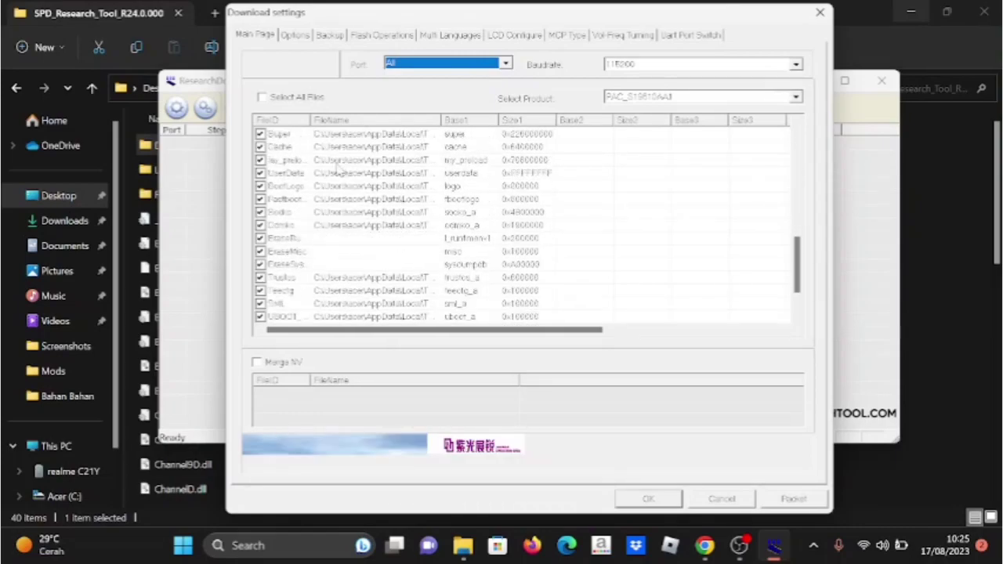
scroll(338, 171, "up", 2)
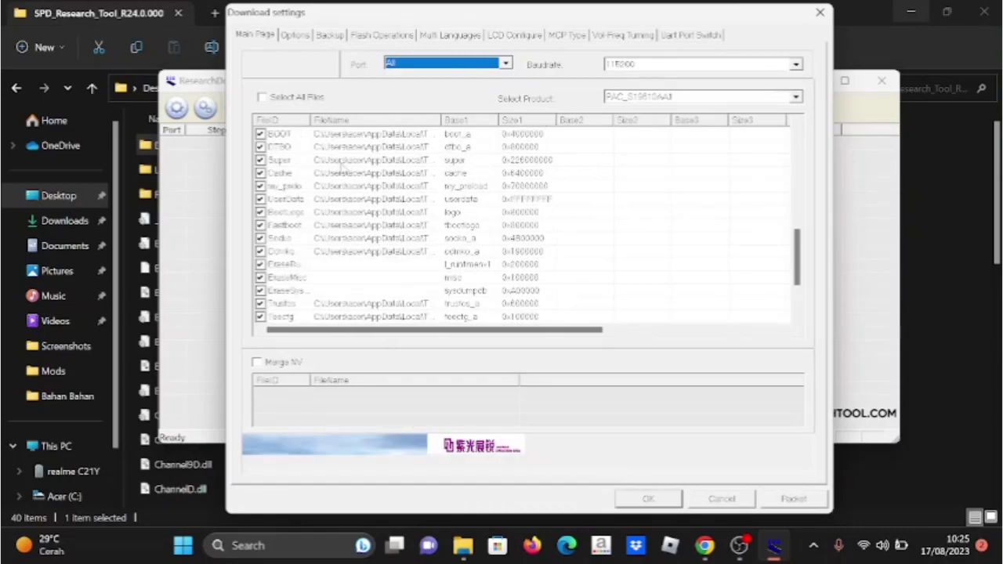
left_click(372, 135)
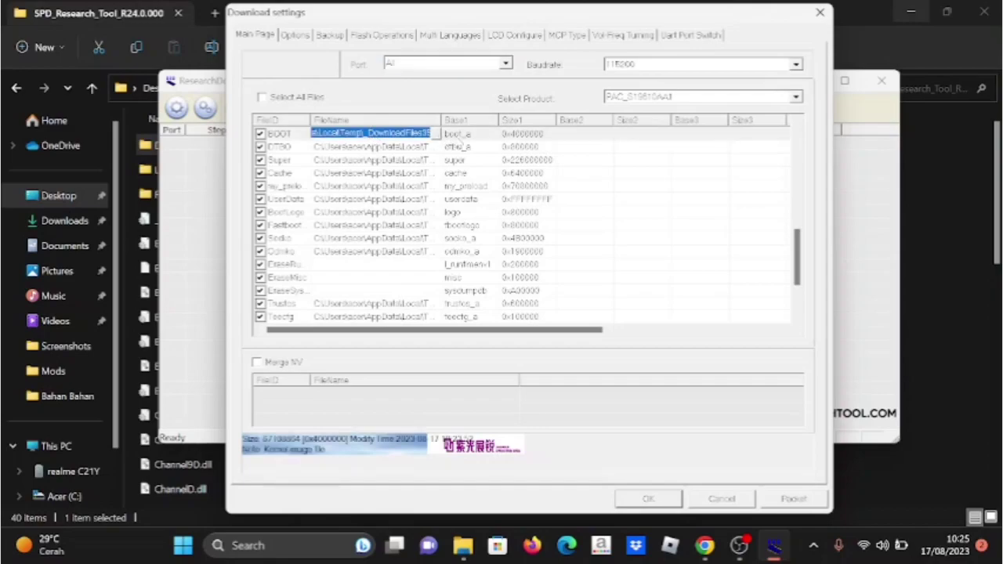
left_click(457, 137)
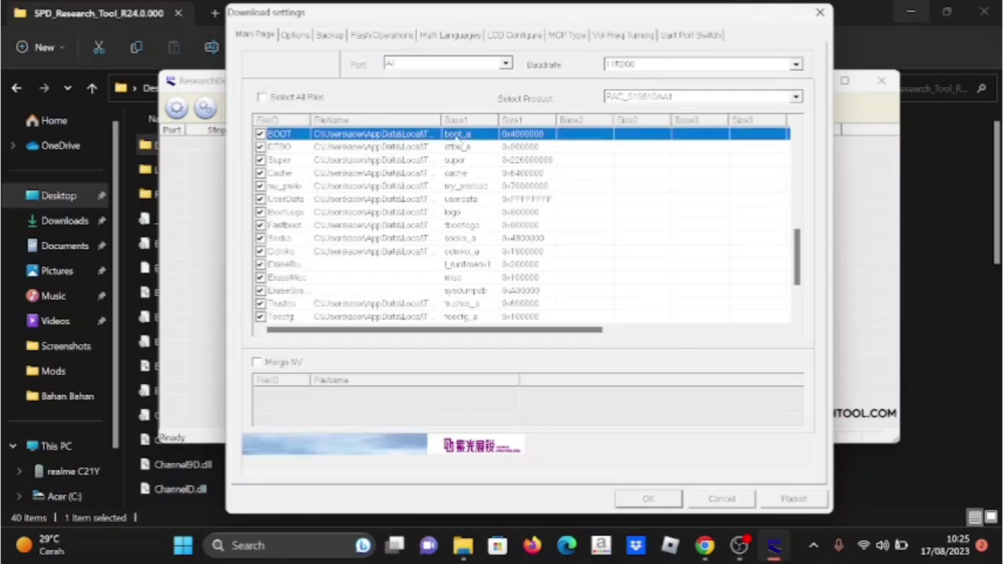
left_click(415, 135)
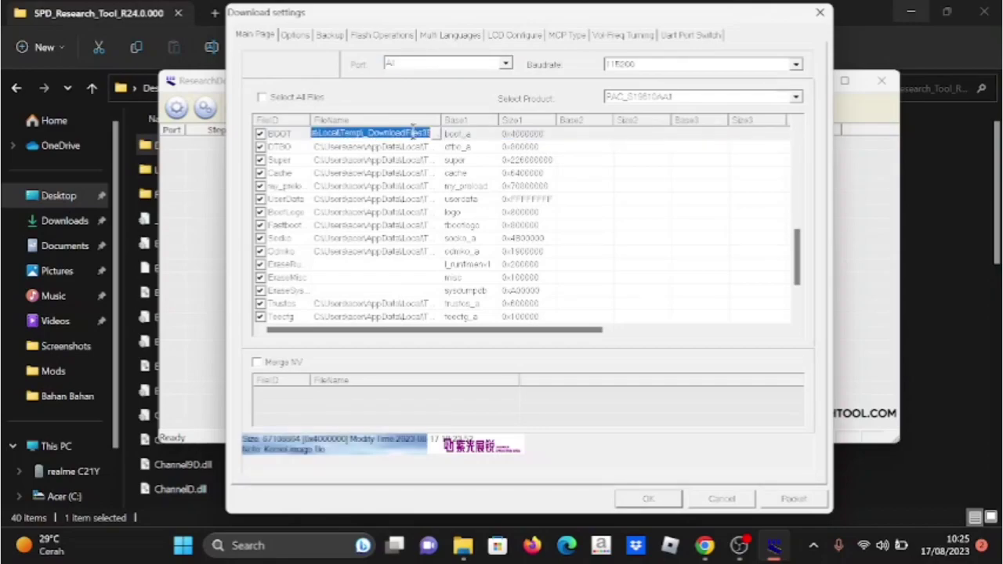
left_click(459, 139)
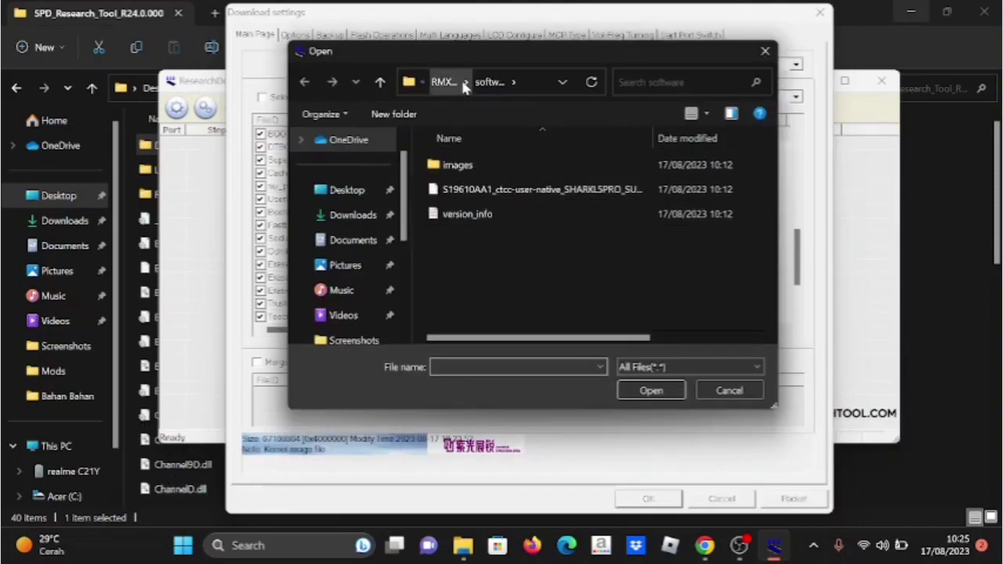
left_click(444, 82)
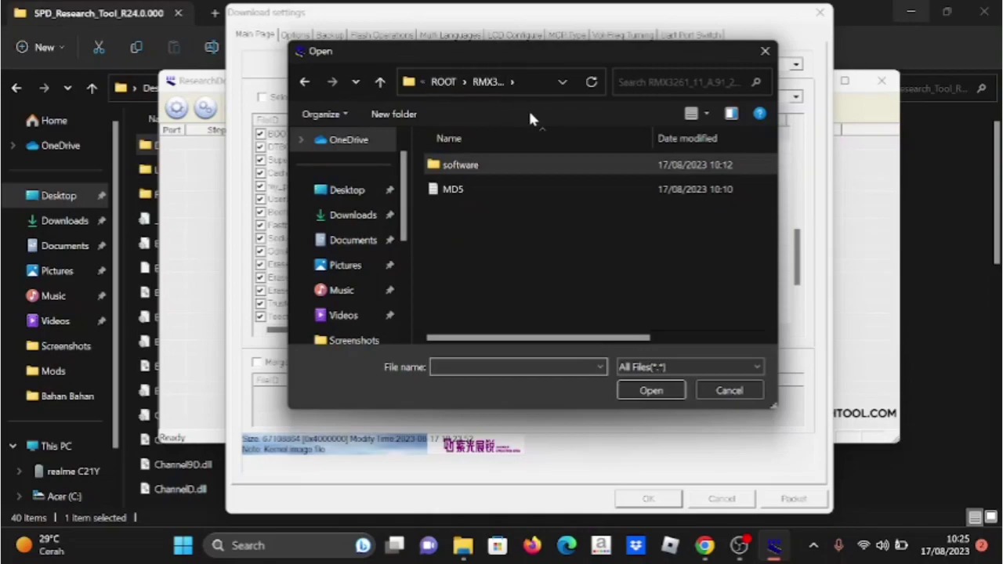
left_click(449, 81)
left_click(502, 214)
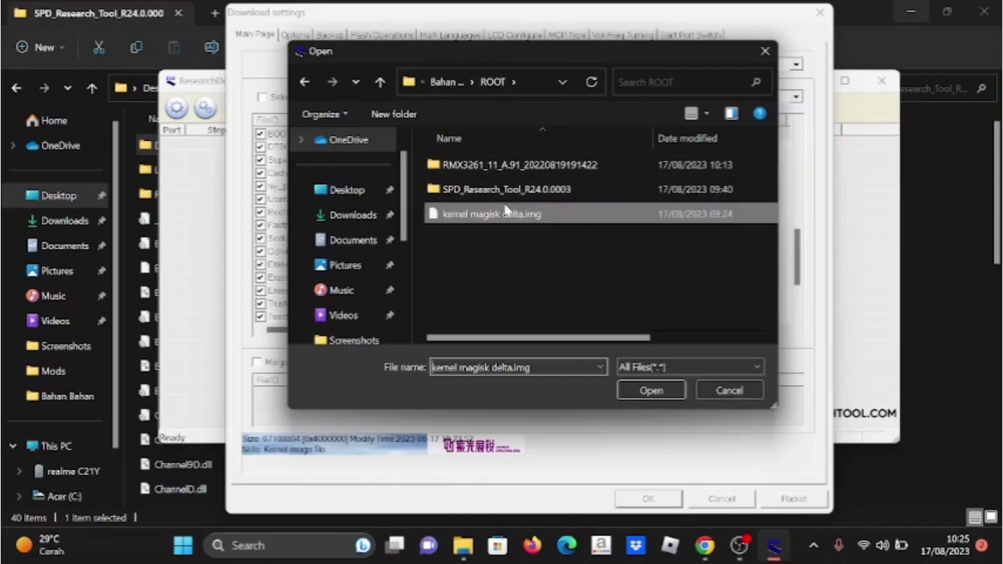
left_click(522, 213)
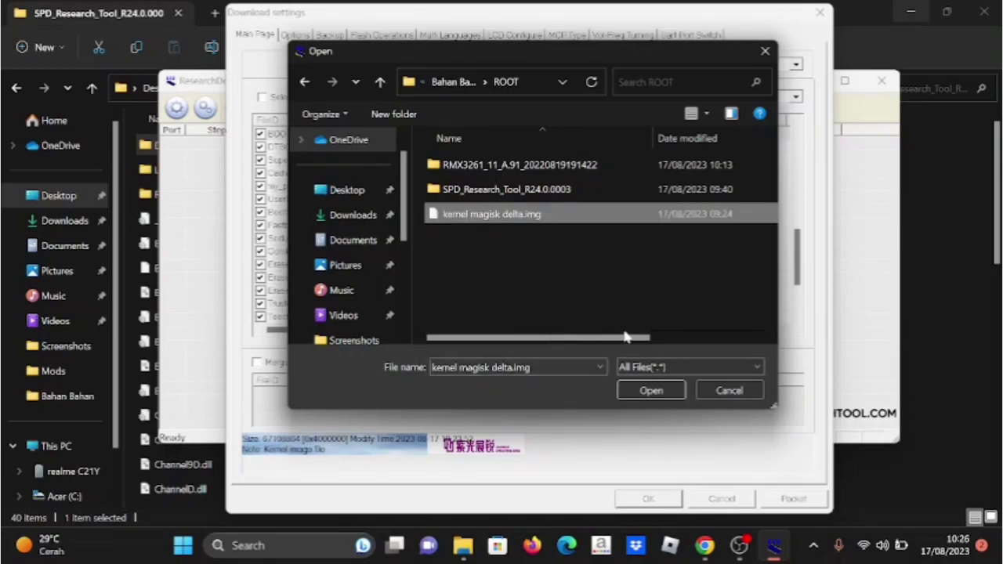
left_click(649, 390)
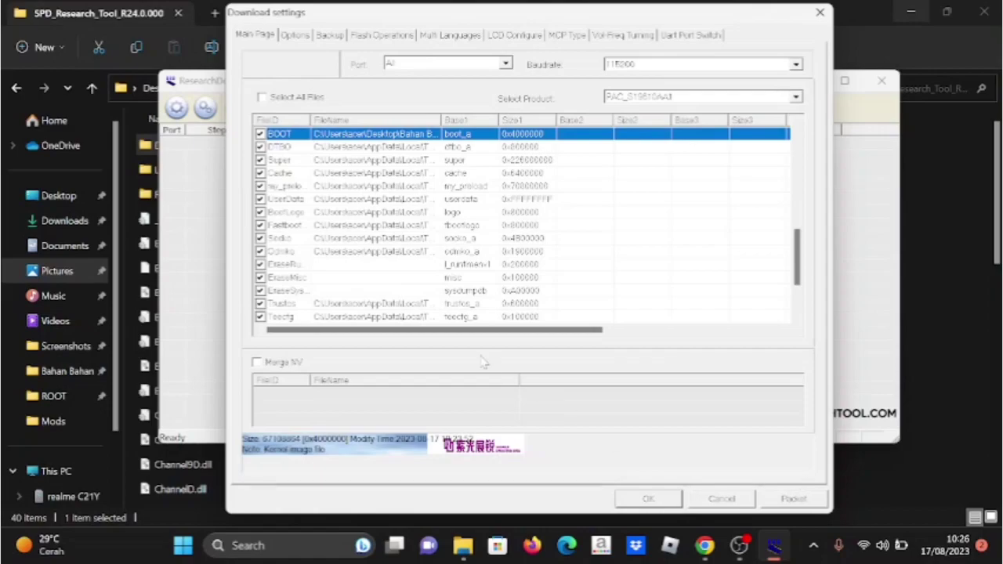
left_click(642, 498)
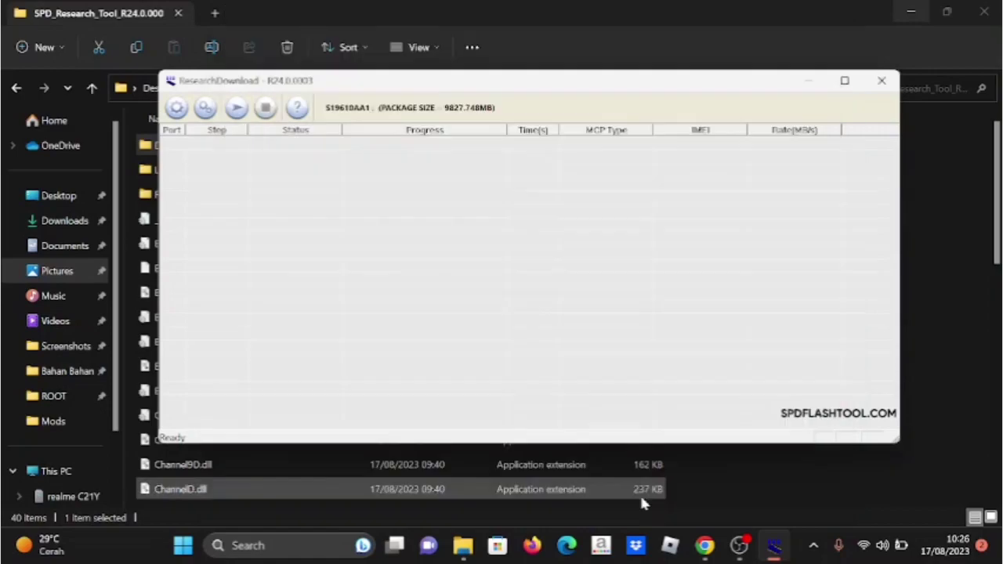
Step: Start flashing the loaded firmware package to the phone
left_click(246, 114)
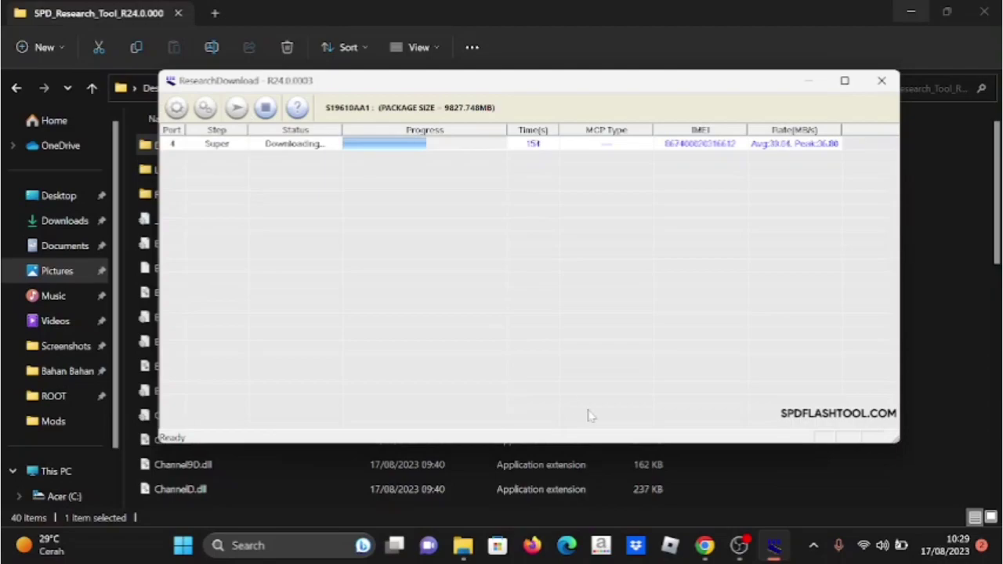
left_click(739, 545)
left_click(738, 545)
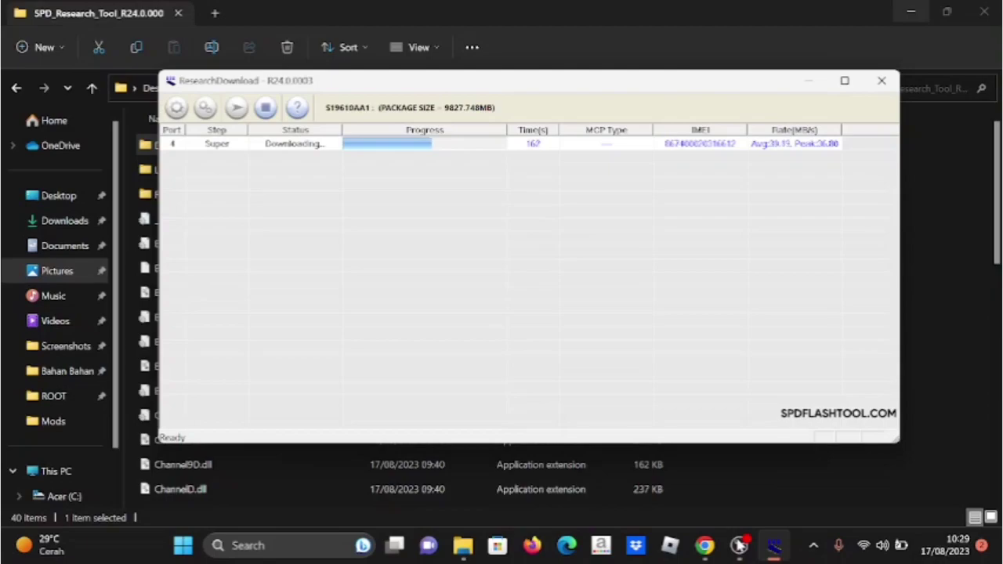